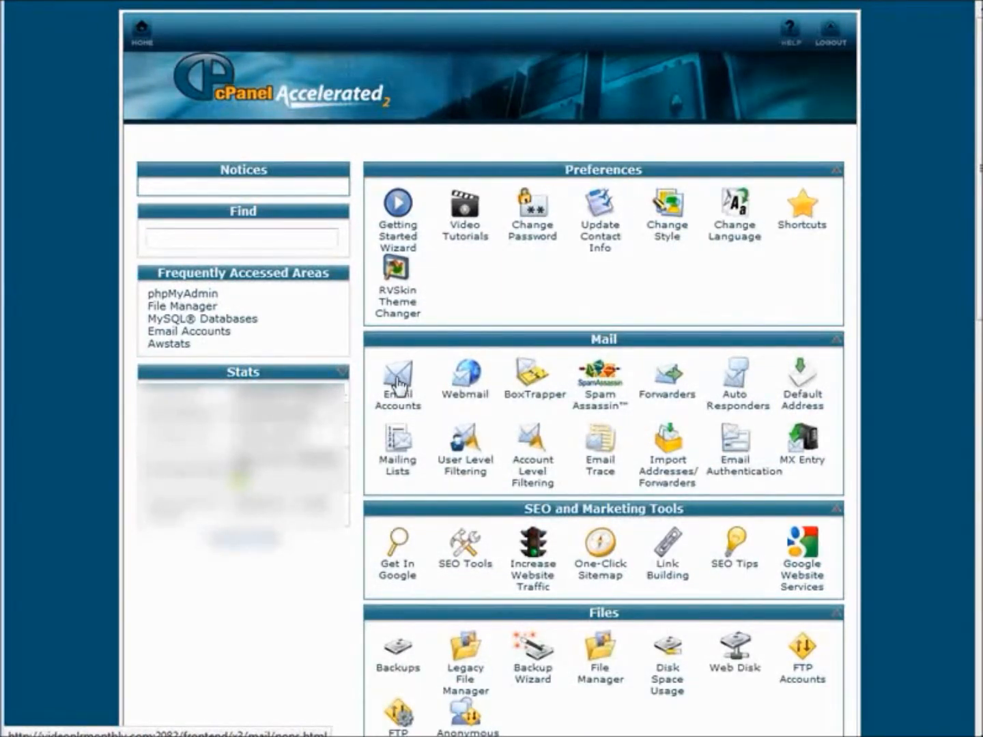
left_click(398, 385)
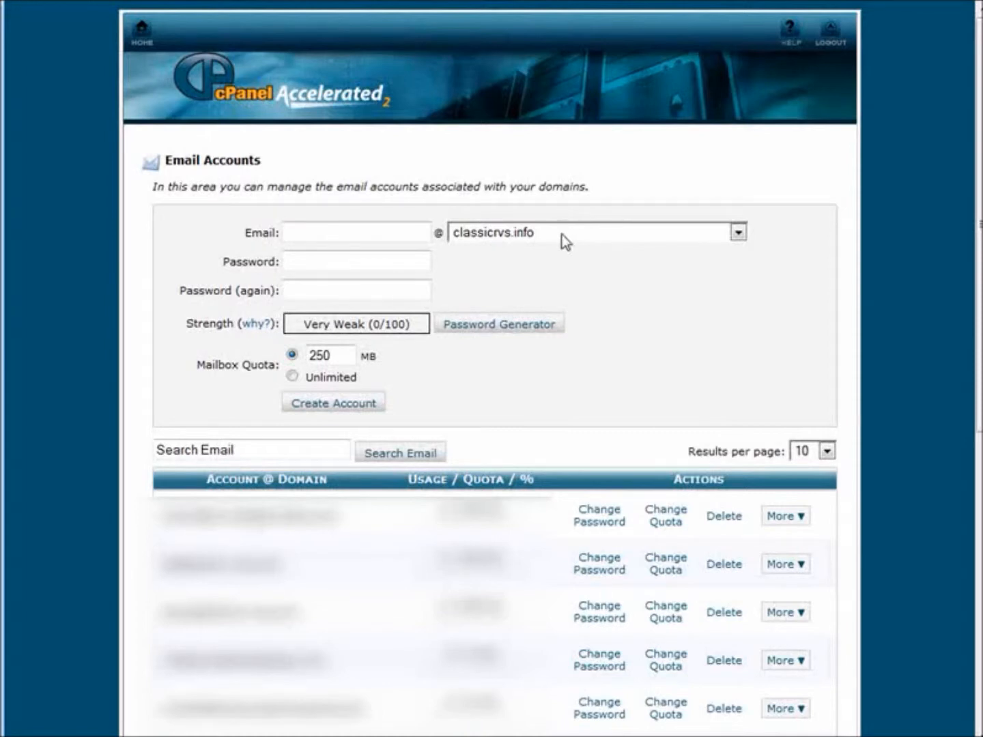
left_click(360, 235)
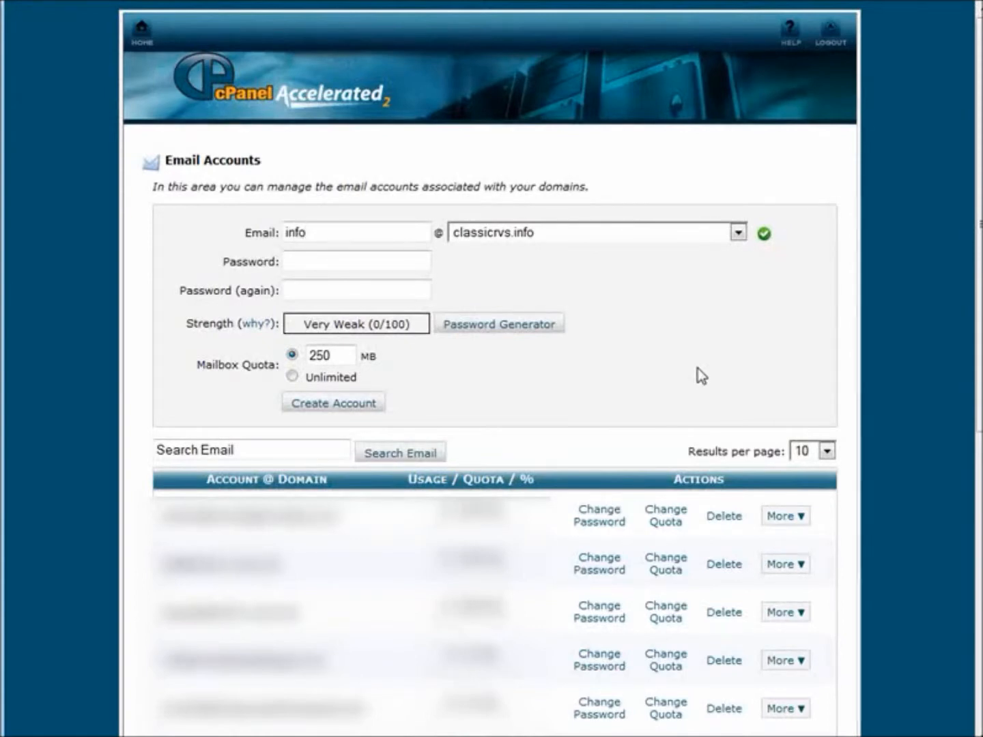
Generate a Very Strong password, copy it, confirm it was saved, and fill both password fields
left_click(301, 263)
left_click(518, 328)
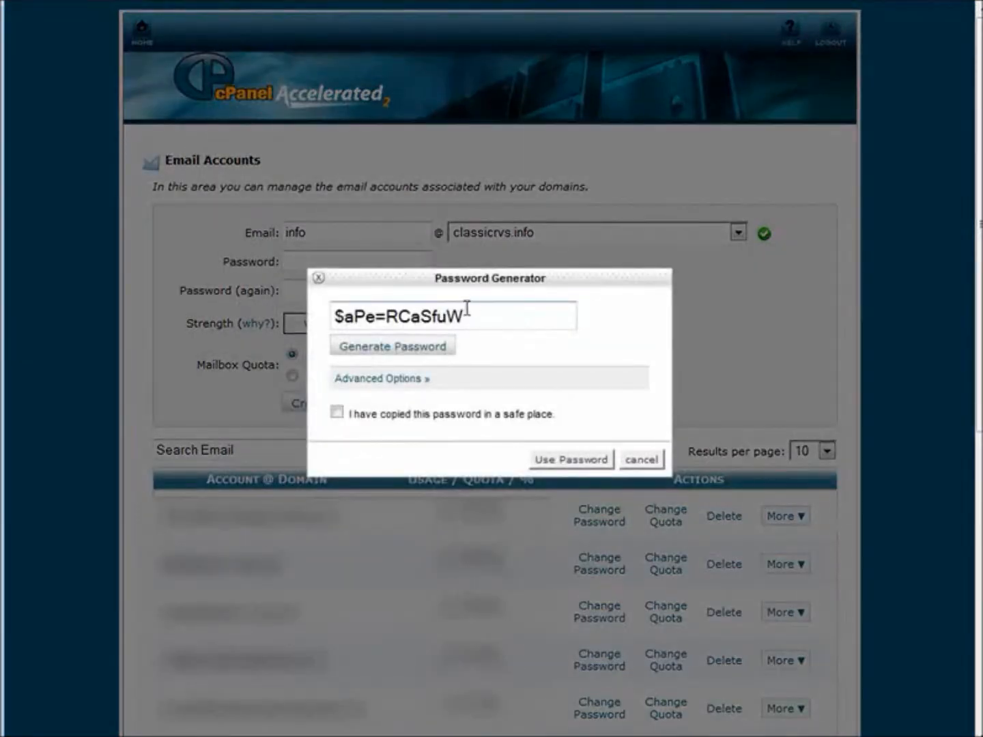
left_click_drag(466, 315, 334, 316)
right_click(365, 314)
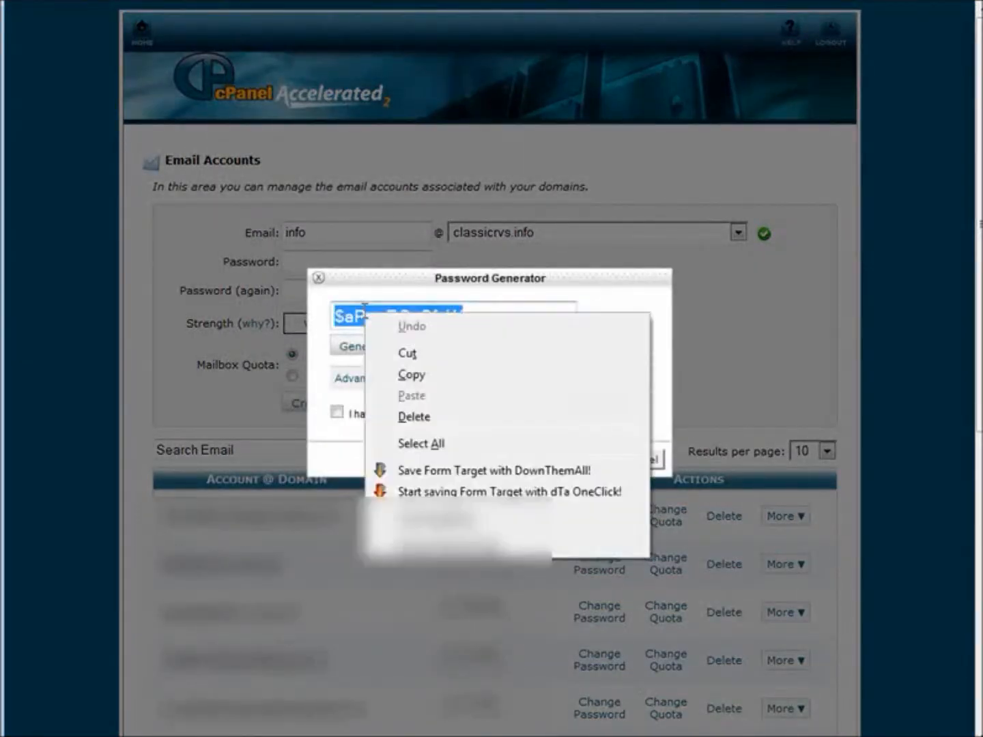
left_click(416, 376)
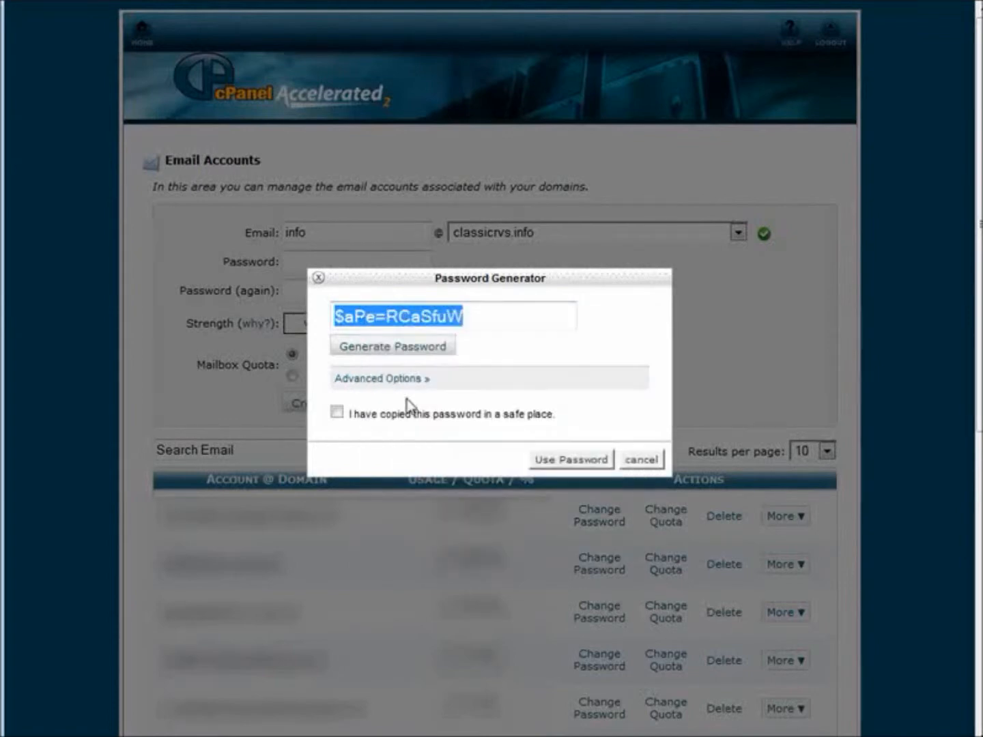
left_click(336, 414)
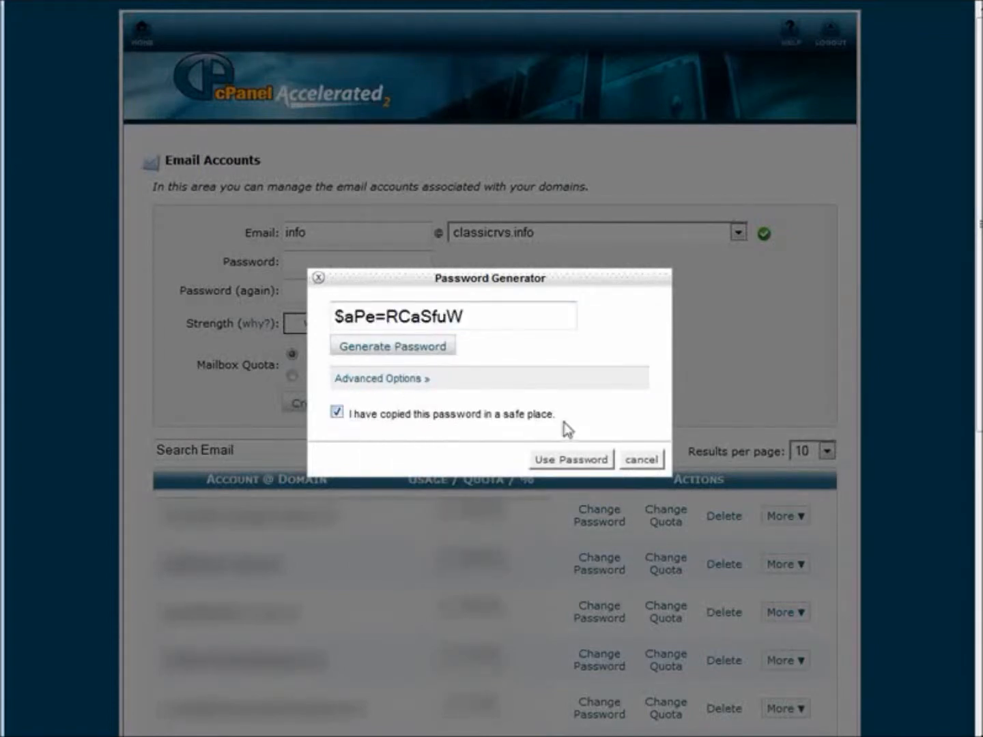
left_click(561, 464)
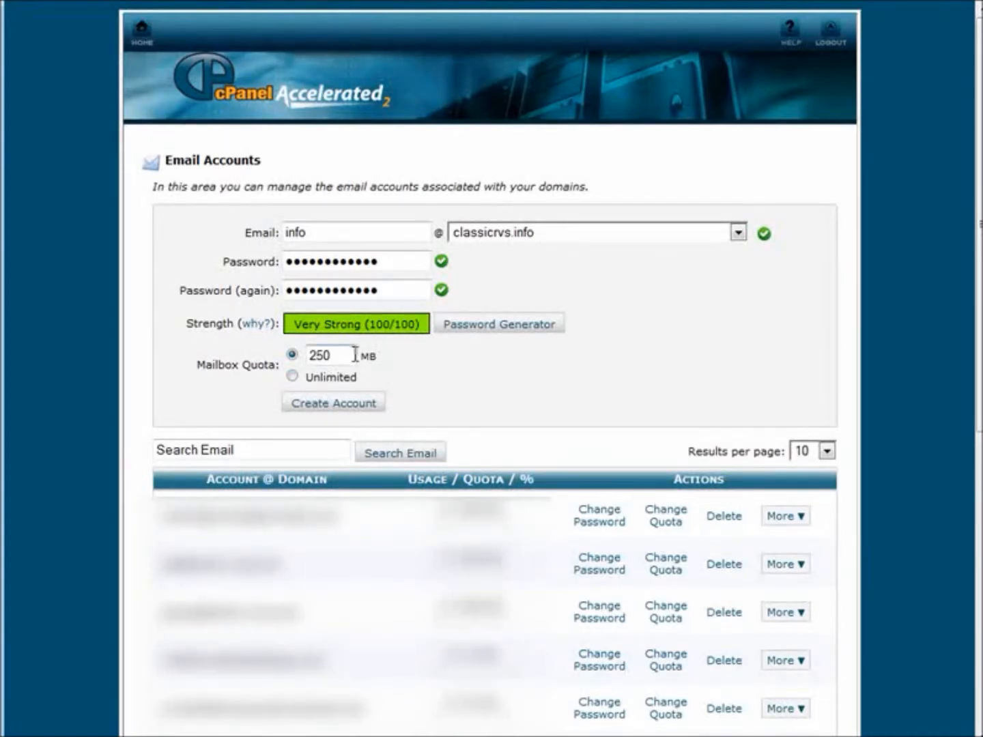
left_click(343, 406)
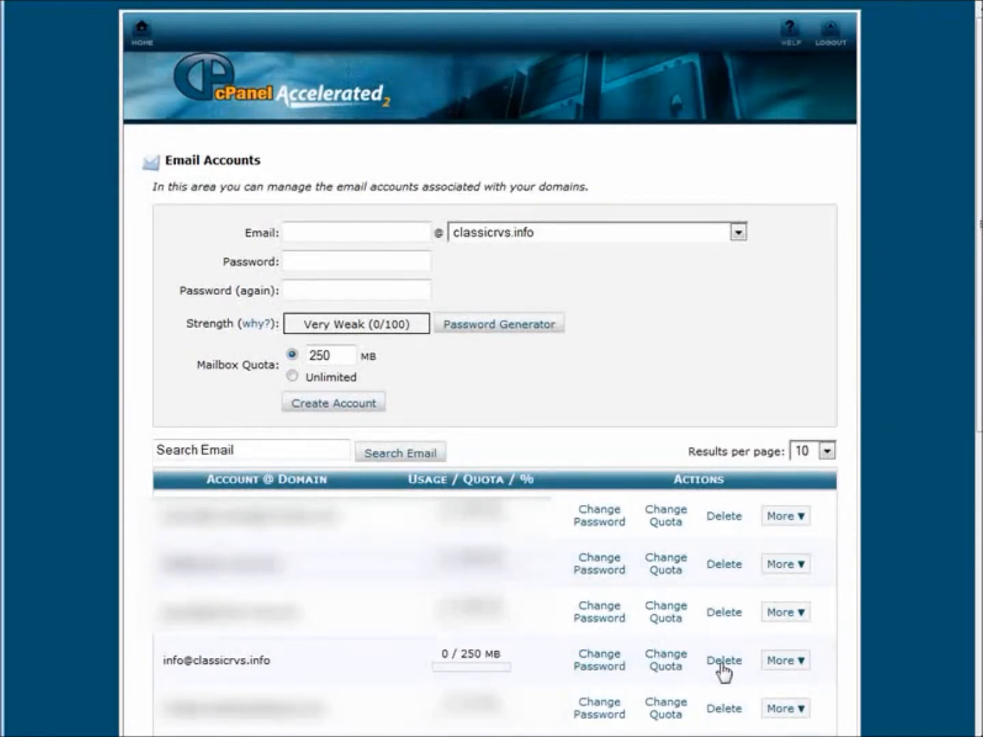
left_click(799, 662)
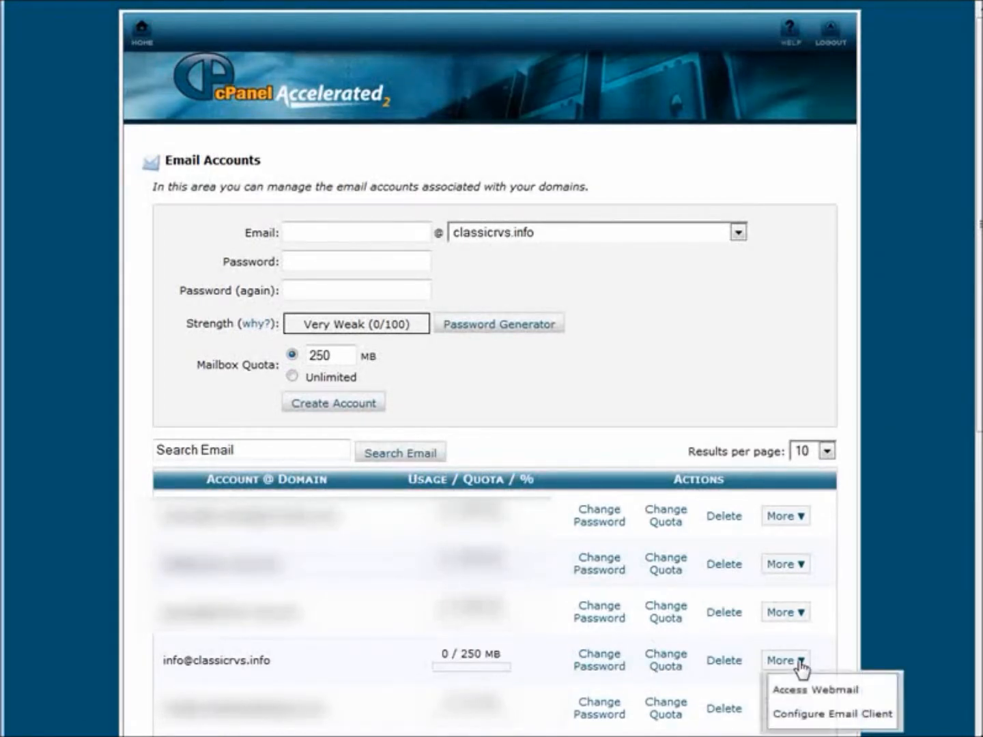
left_click(853, 715)
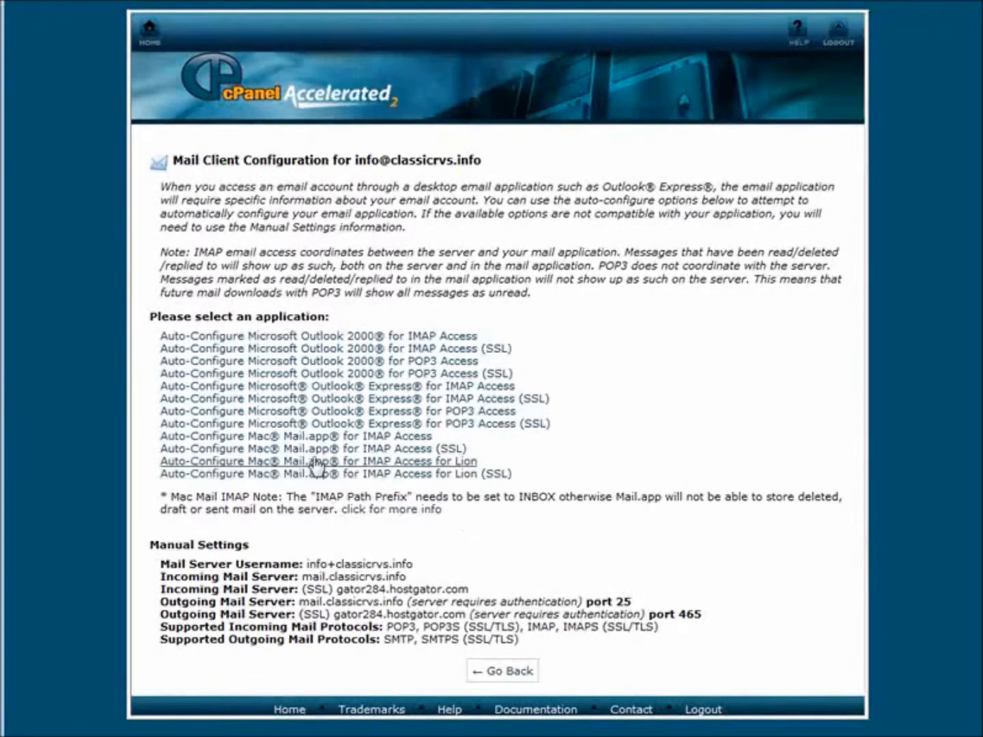
left_click(433, 337)
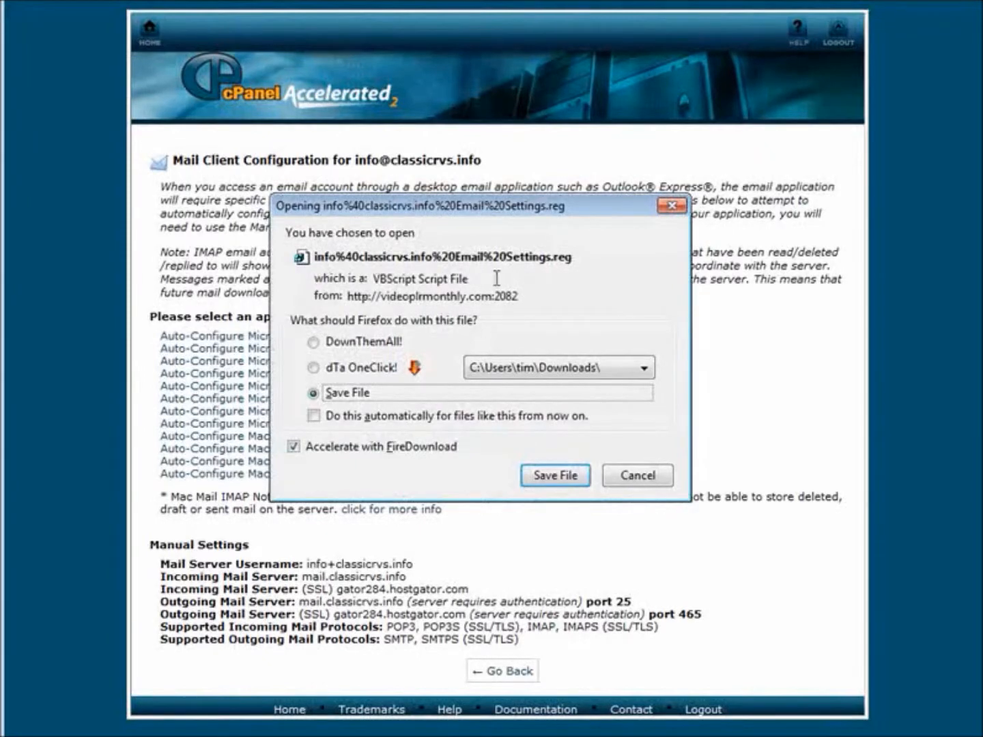
left_click(639, 476)
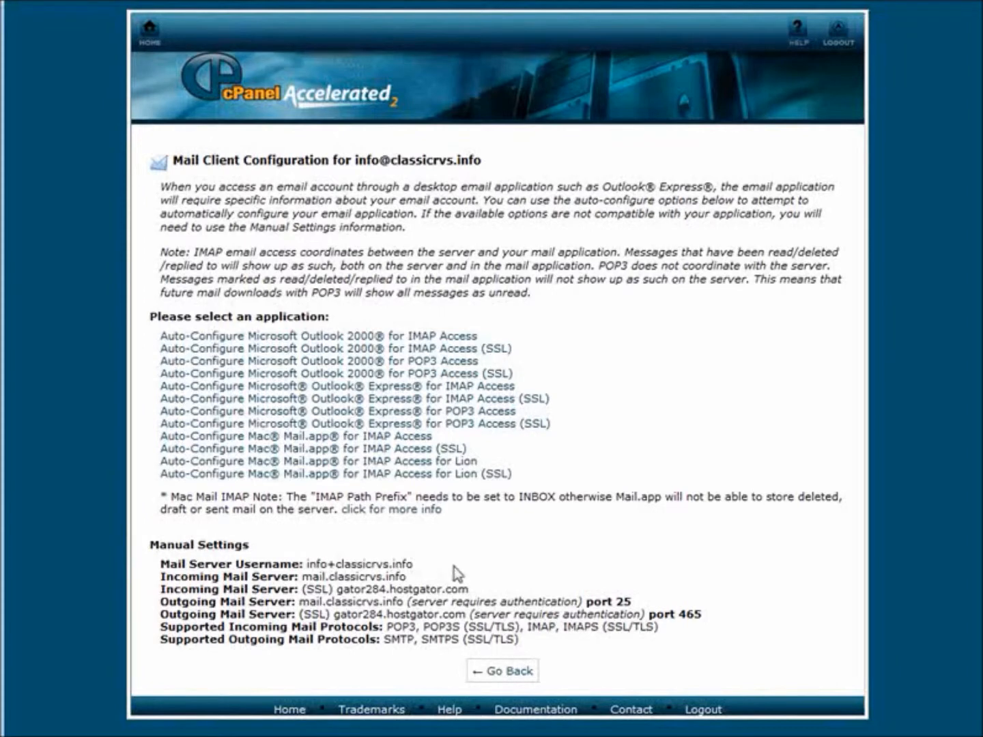
left_click_drag(161, 566, 564, 645)
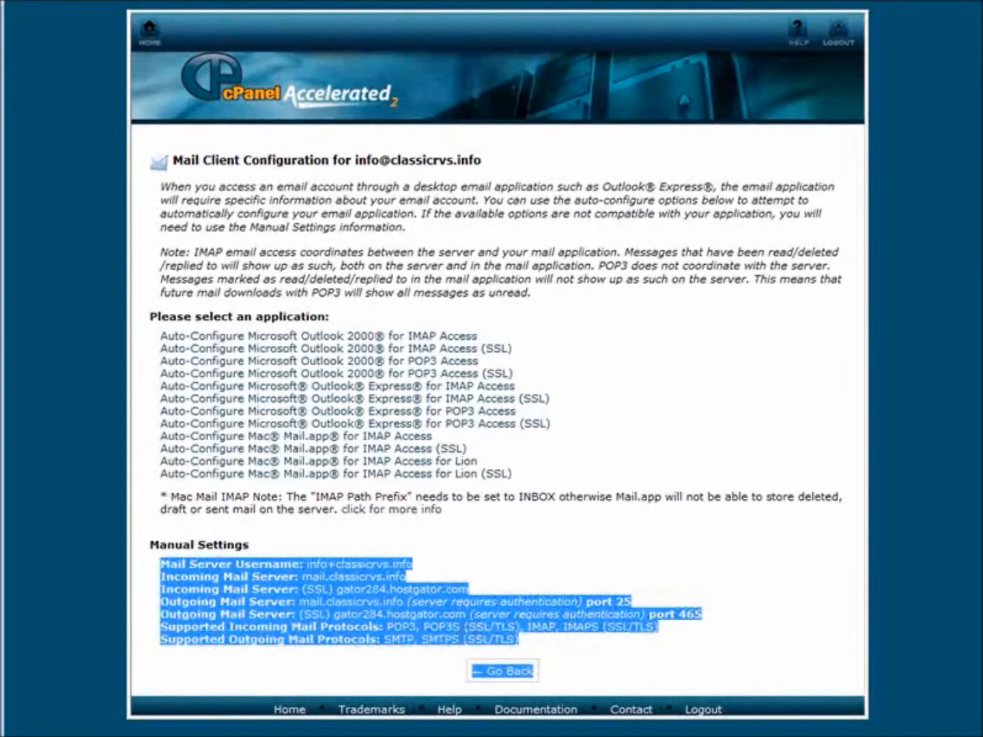
left_click(455, 616)
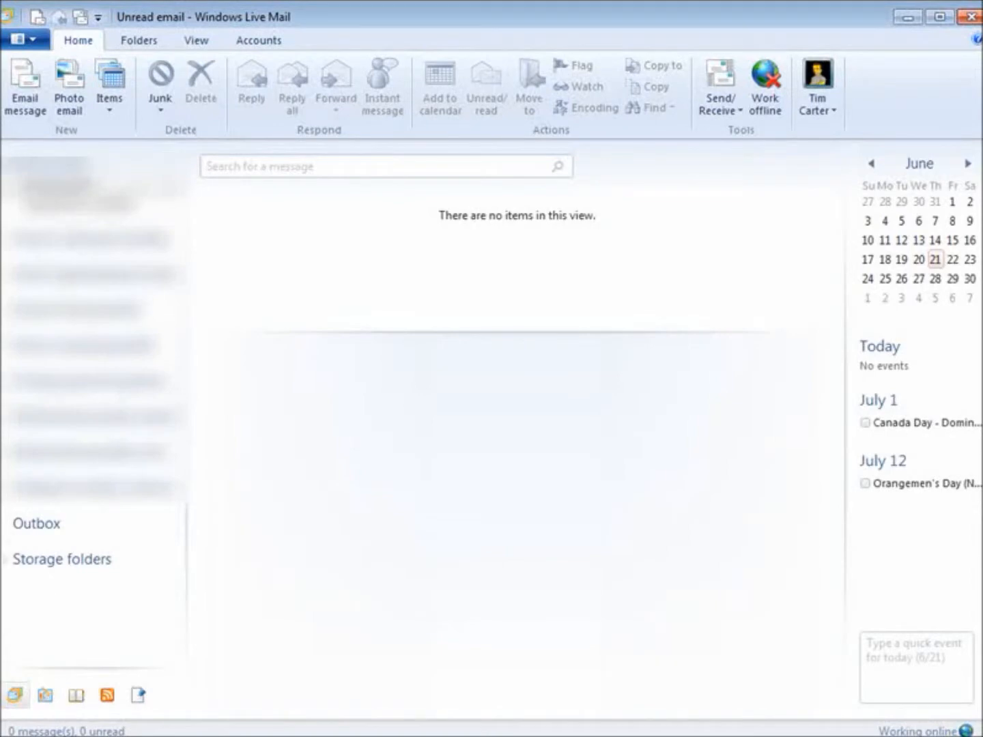
left_click(257, 43)
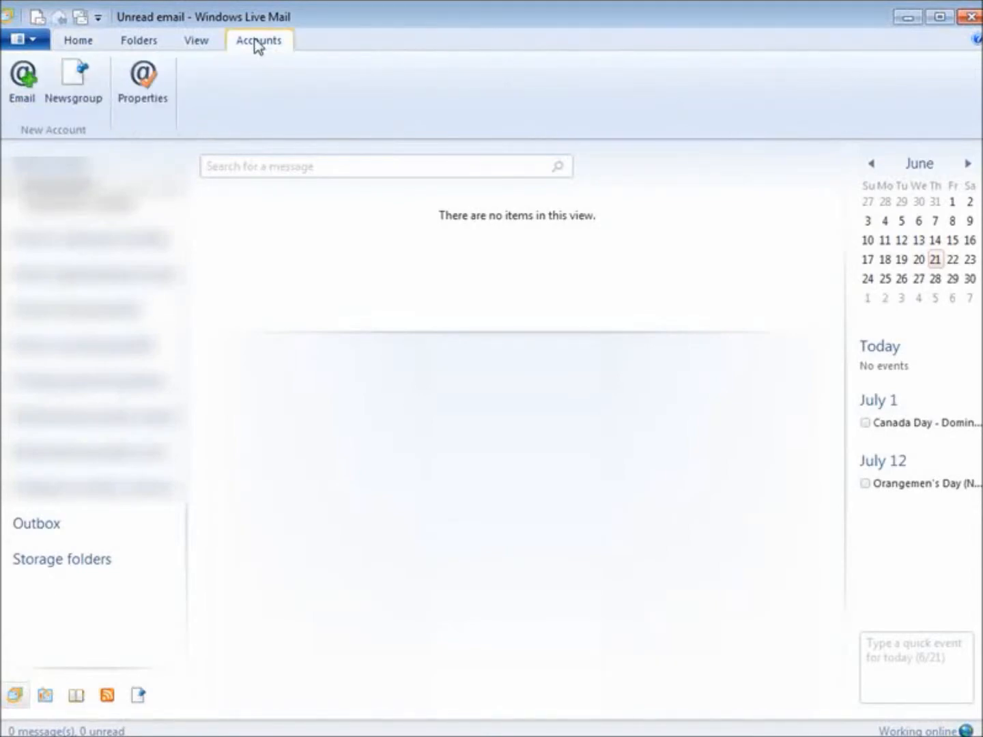
left_click(18, 92)
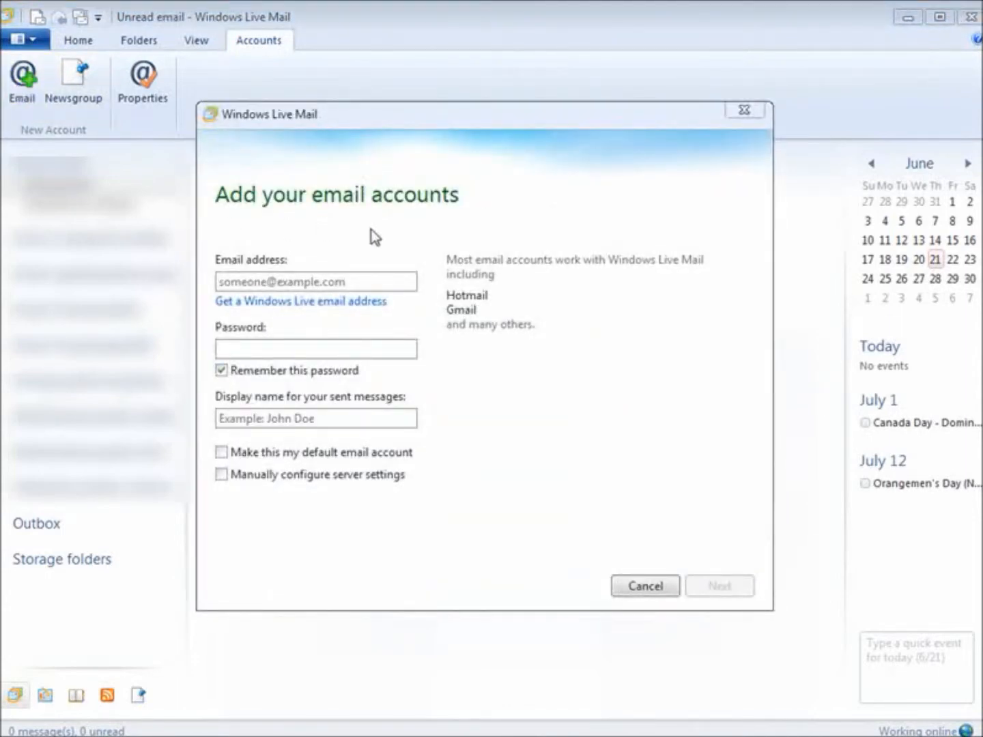
key("ctrl+v")
left_click(267, 345)
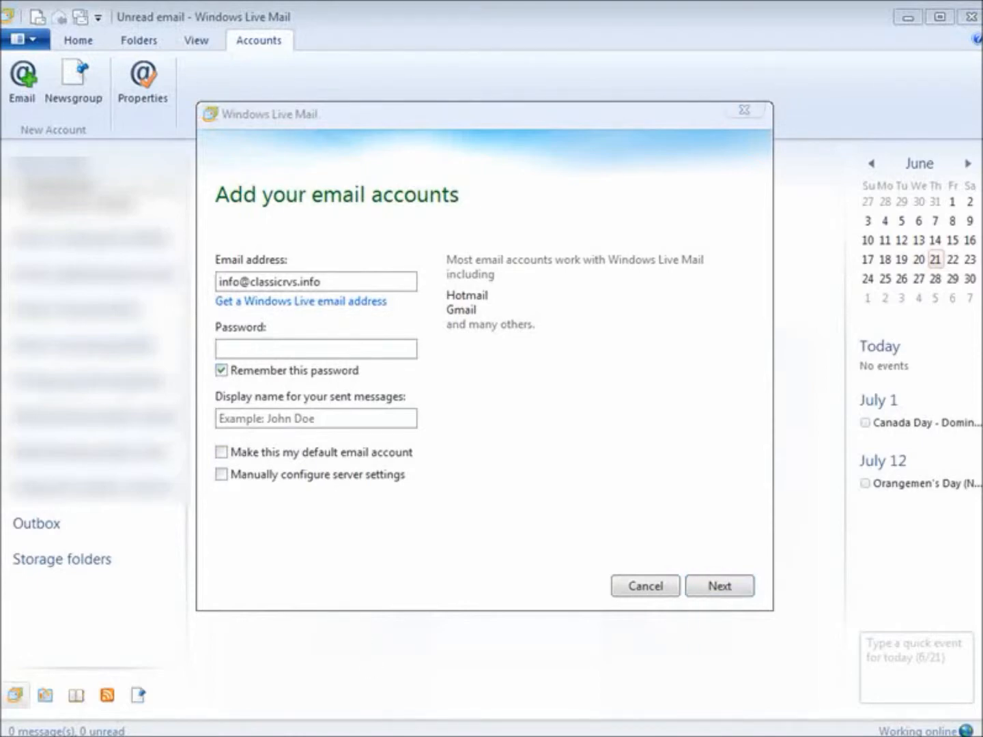
key("alt+Tab")
right_click(379, 150)
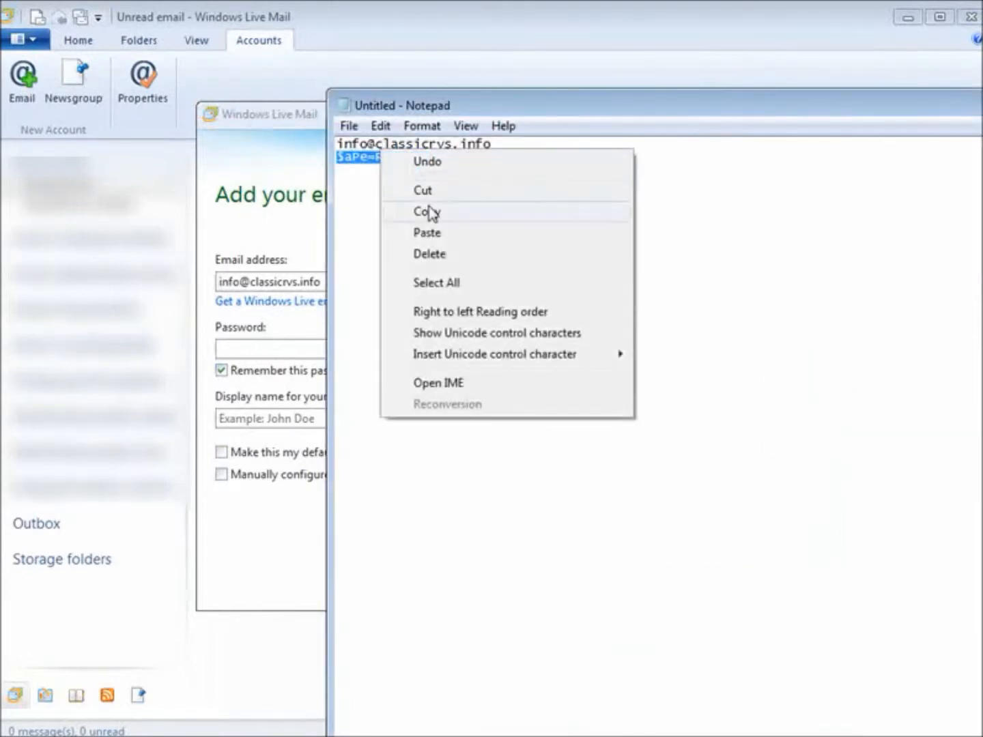
left_click(428, 212)
left_click(260, 346)
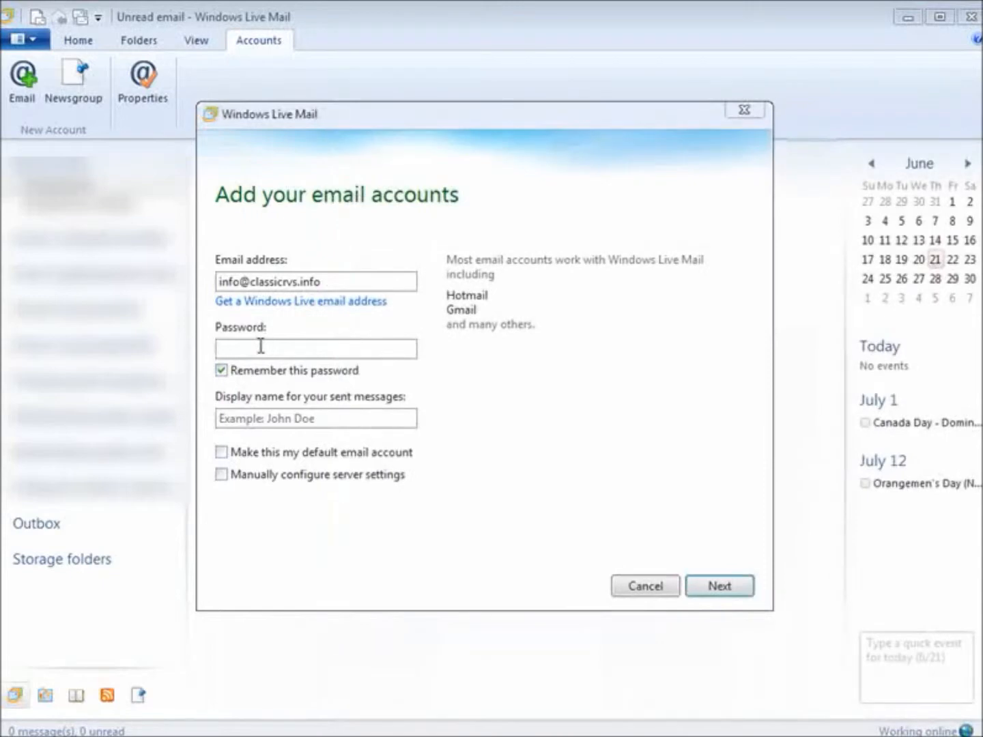
key("ctrl+v")
Enter display name RV Info Staff, choose manual server configuration, and continue
left_click(323, 414)
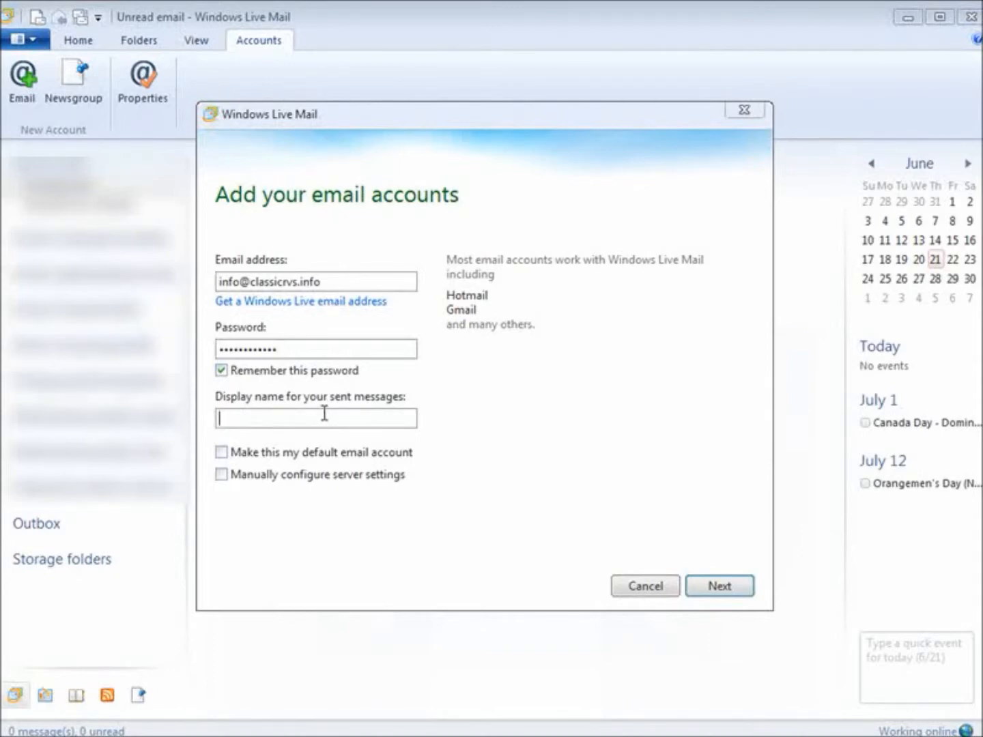
type("RV 1nfo ")
type("Sta")
type("gg")
key("BackSpace")
key("BackSpace")
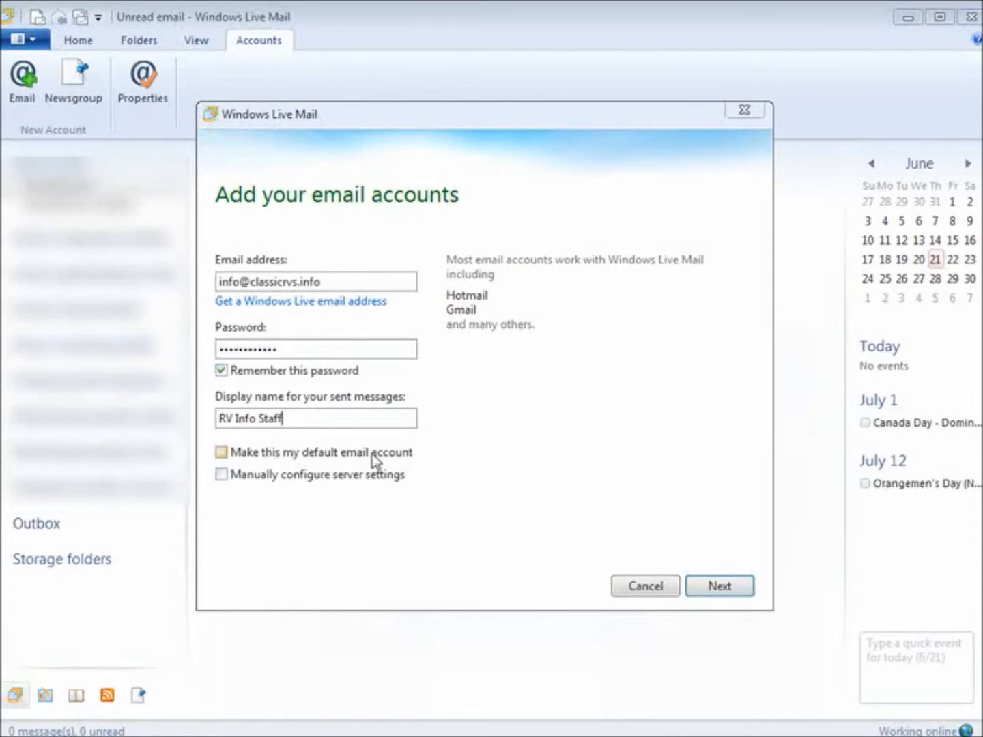
left_click(218, 477)
left_click(731, 585)
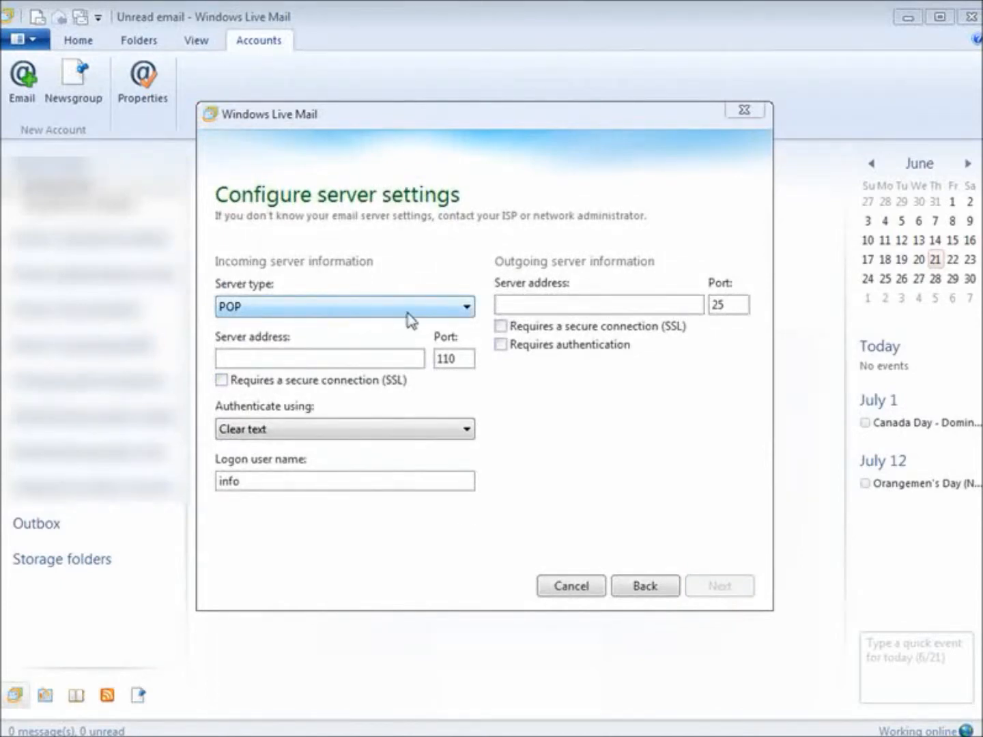
Keep POP as the incoming server type and focus the incoming server address field
left_click(463, 308)
left_click(464, 307)
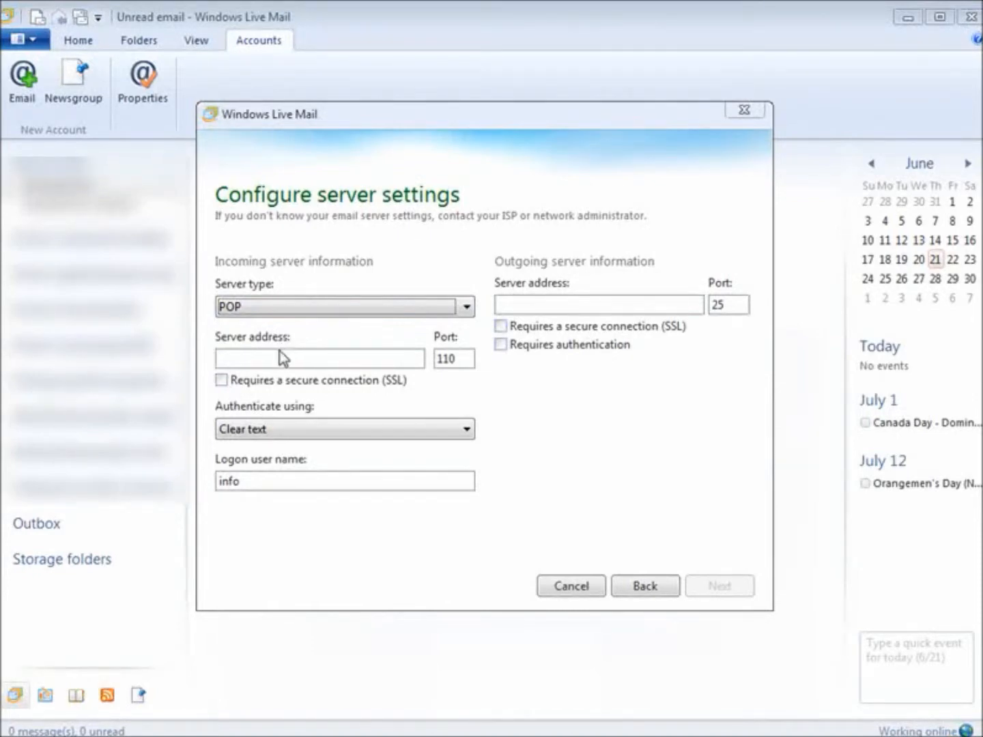
left_click(257, 360)
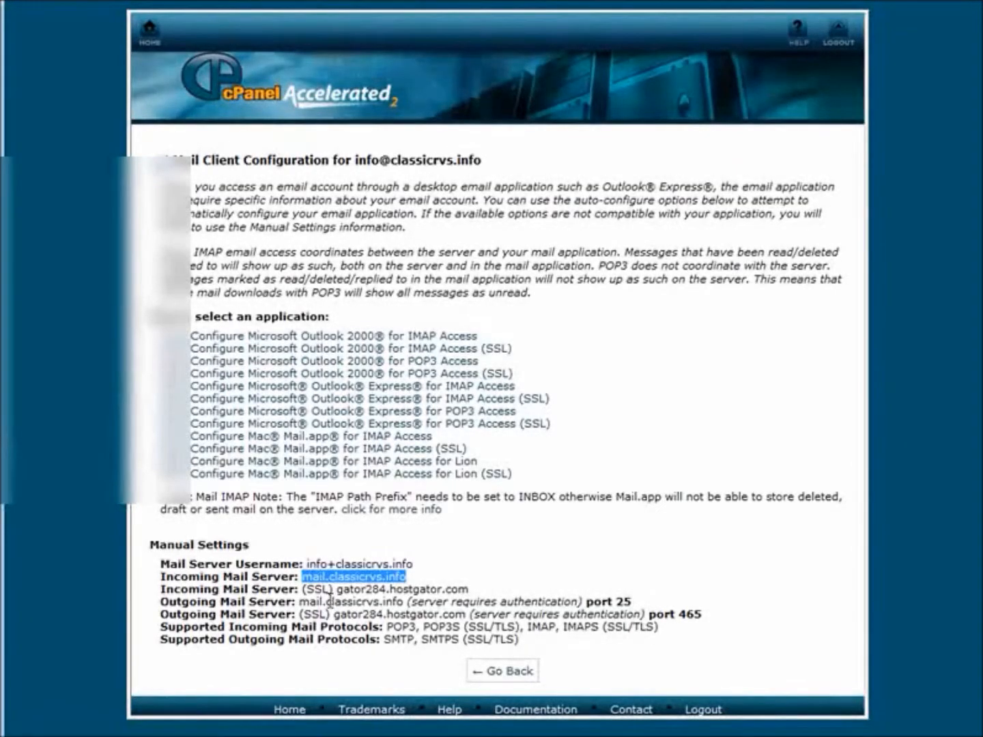
Copy the full Mail Server Username from cPanel's manual settings
left_click(331, 582)
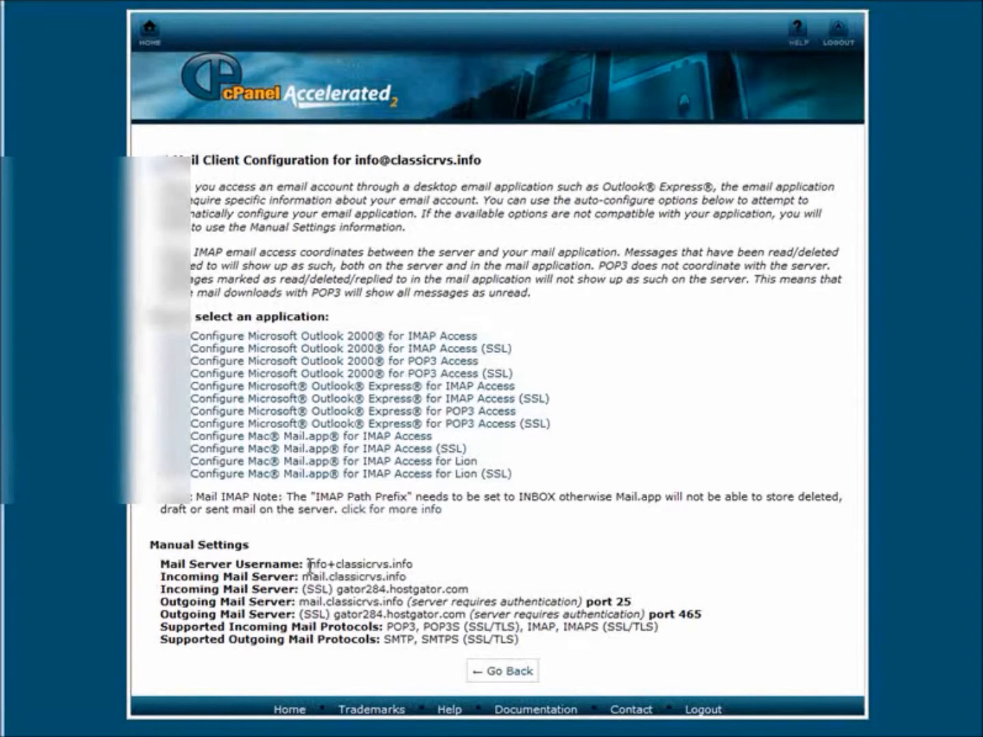
left_click_drag(307, 565, 420, 567)
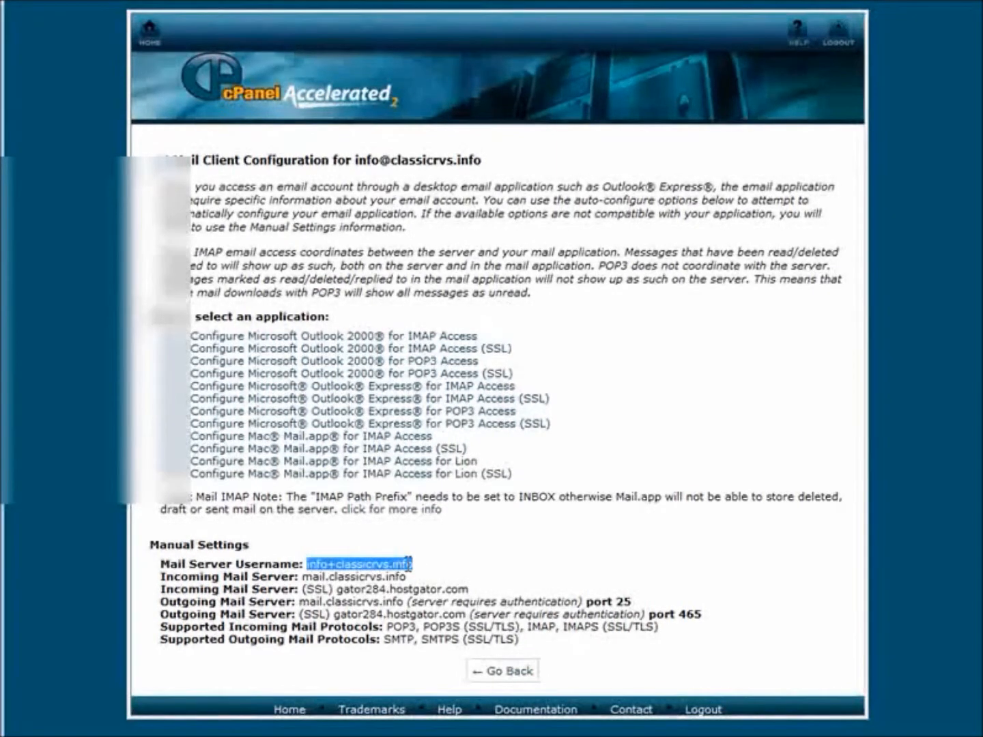
right_click(409, 566)
left_click(451, 580)
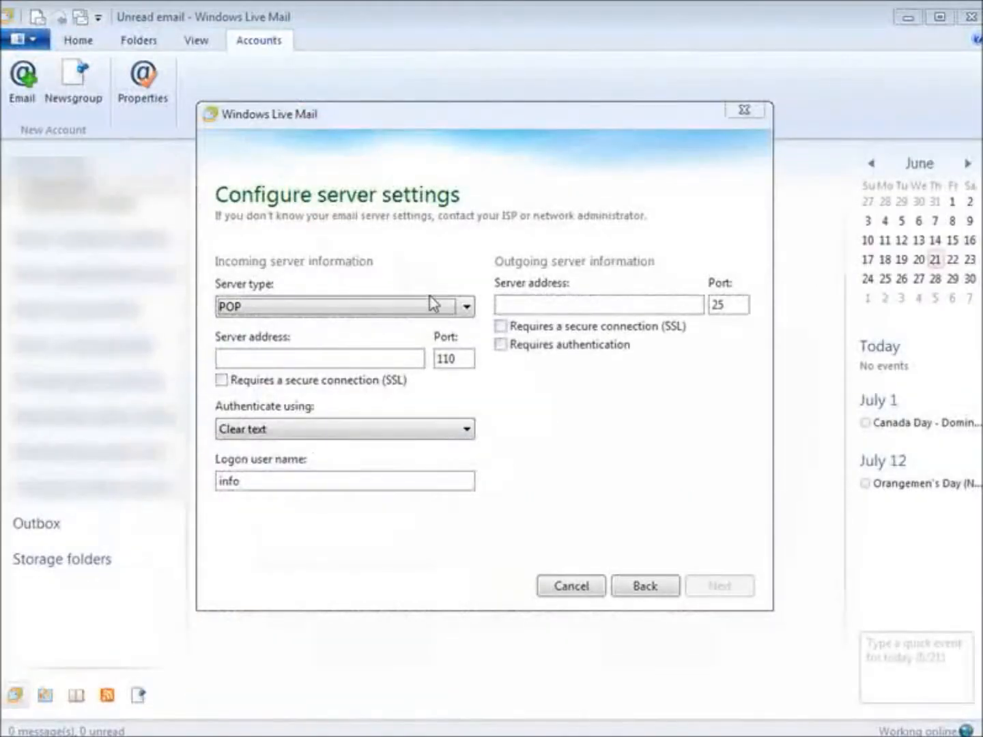
Replace the logon user name with the copied full mail server username, then return to cPanel
double_click(263, 485)
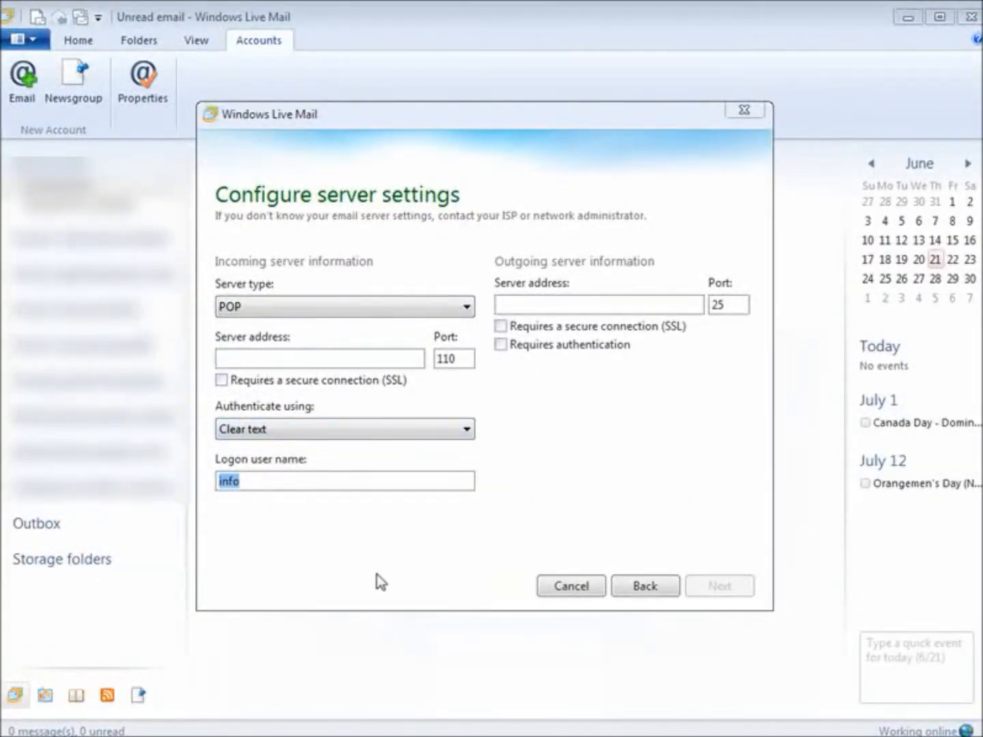
key("ctrl+v")
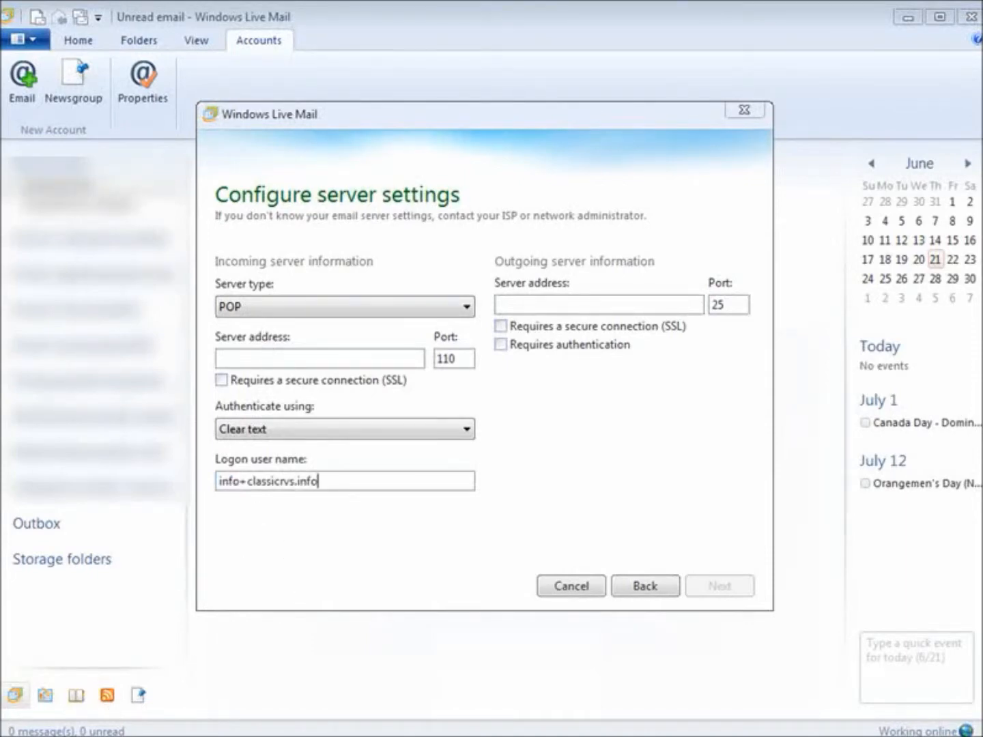
key("alt+Tab")
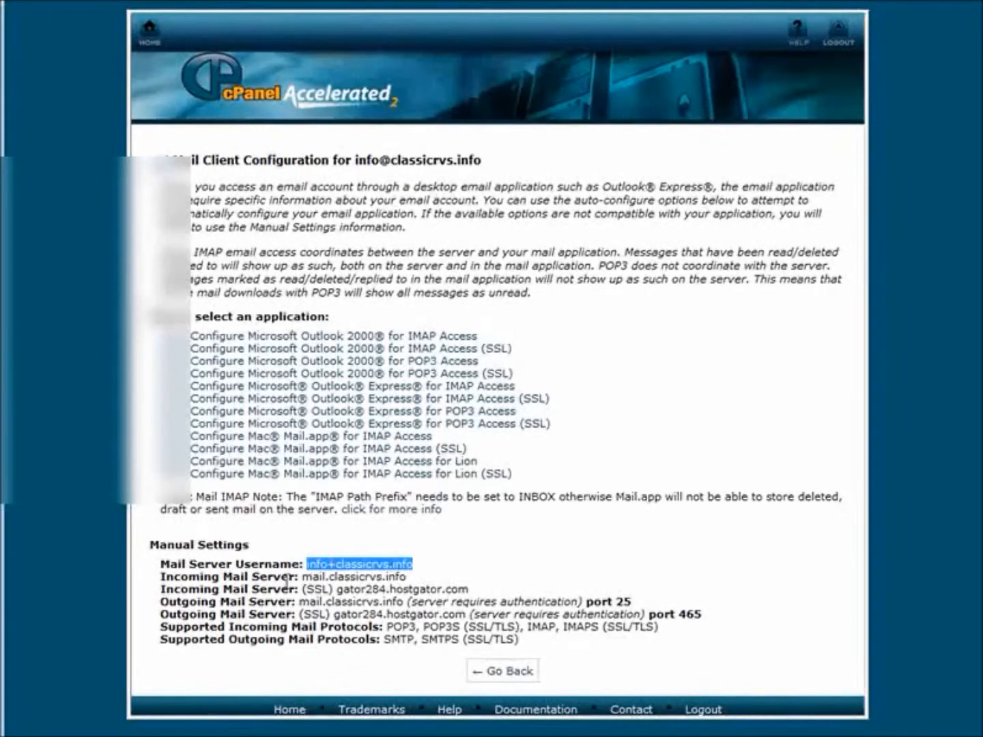
Copy the incoming mail server name mail.classicrvs.info from cPanel's manual settings
left_click_drag(303, 575, 410, 579)
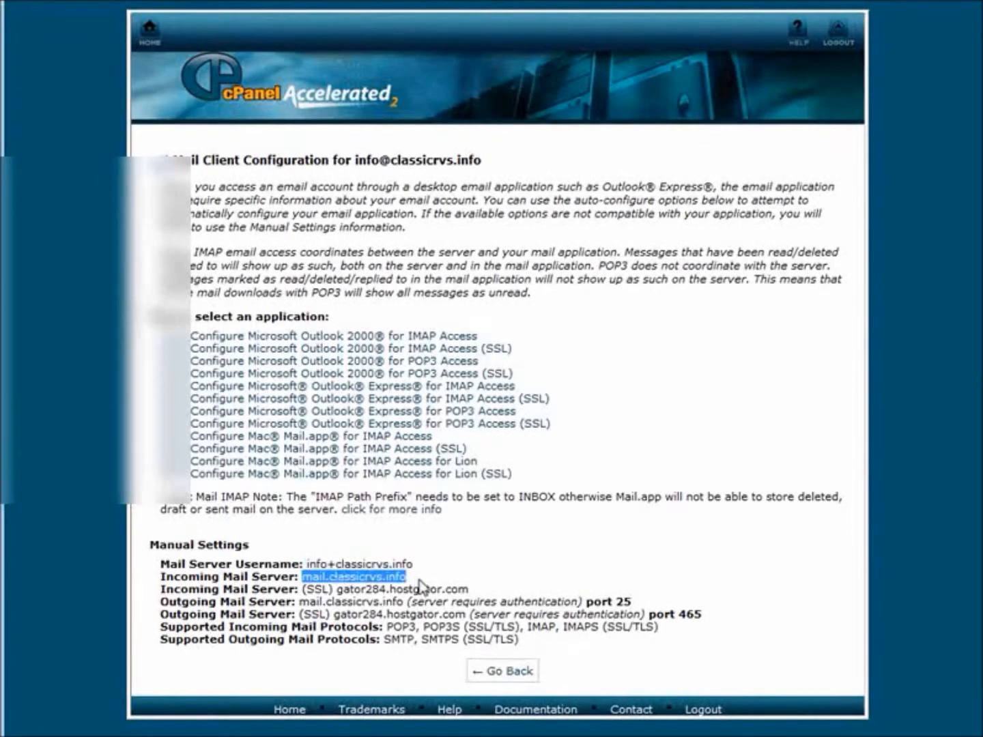
right_click(395, 580)
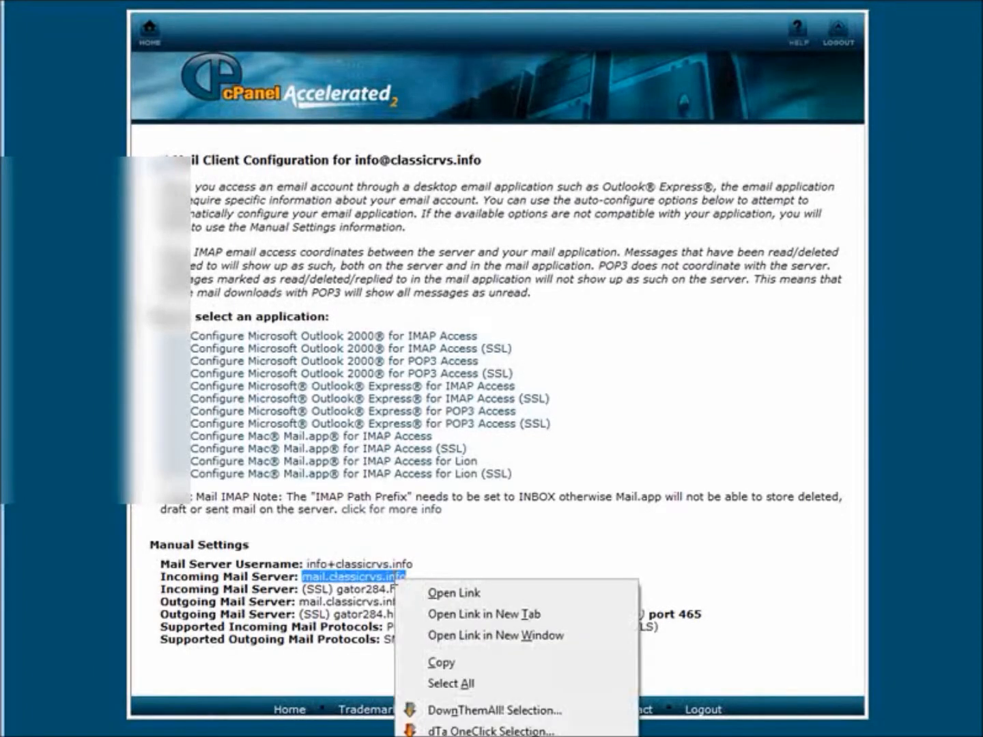
left_click(446, 664)
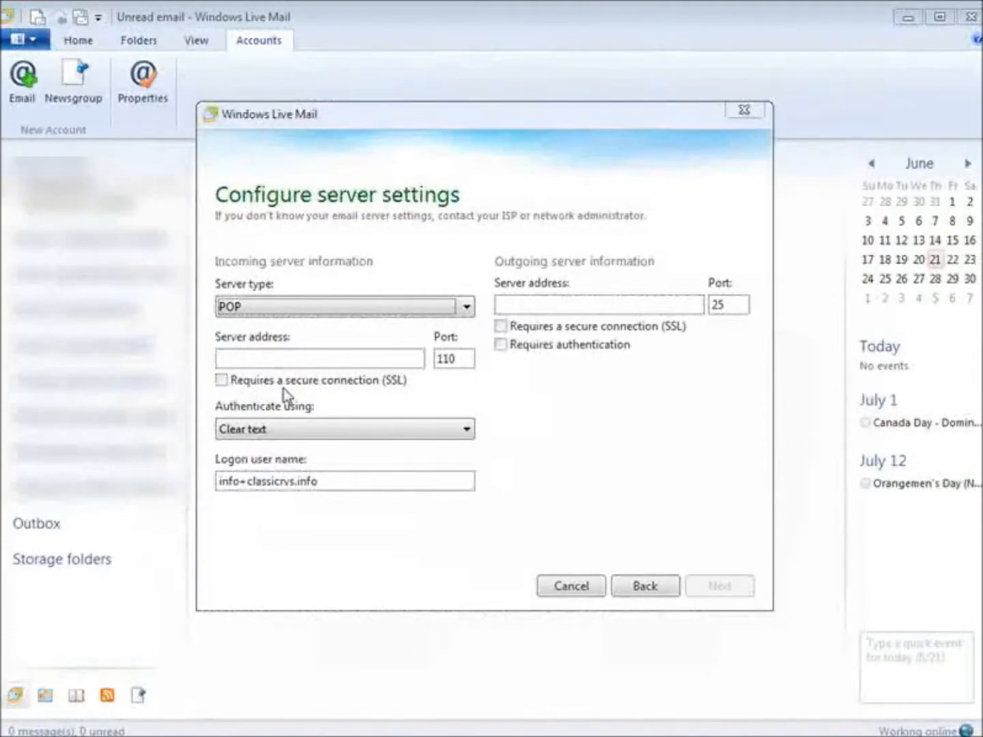
Paste mail.classicrvs.info as the incoming POP server address
left_click(237, 355)
right_click(238, 355)
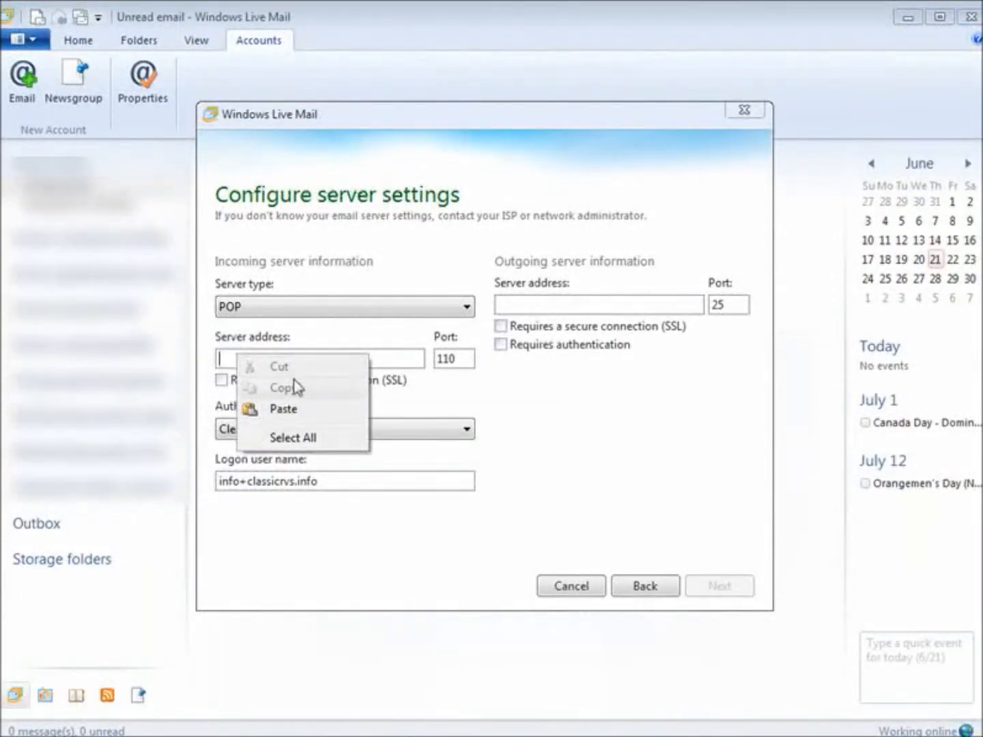
left_click(287, 409)
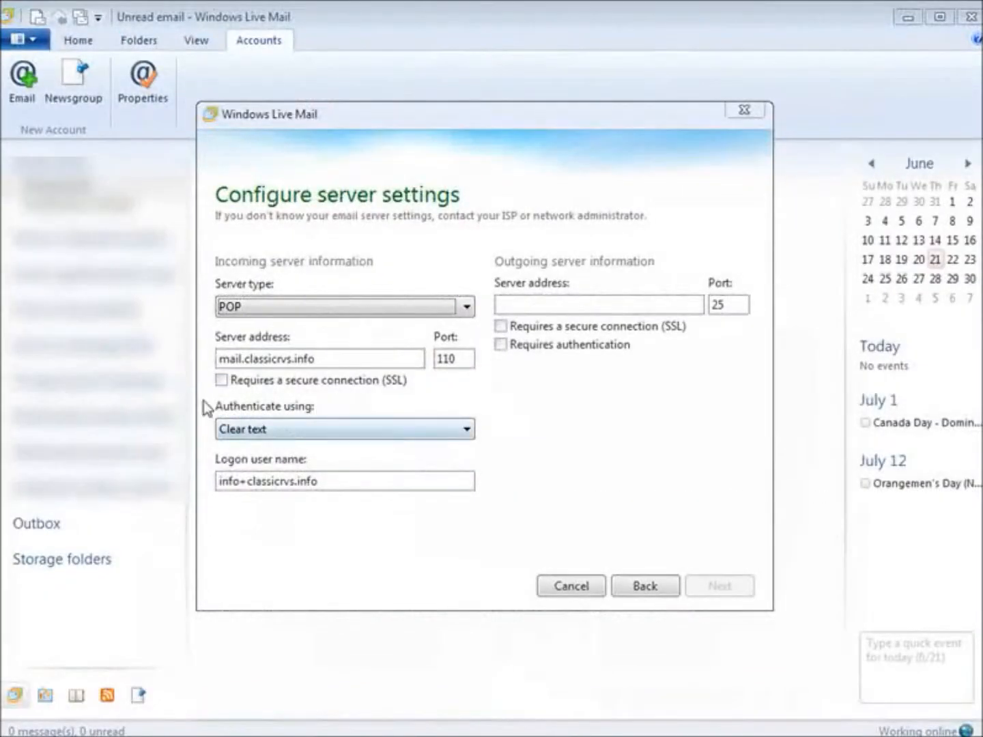
left_click(522, 304)
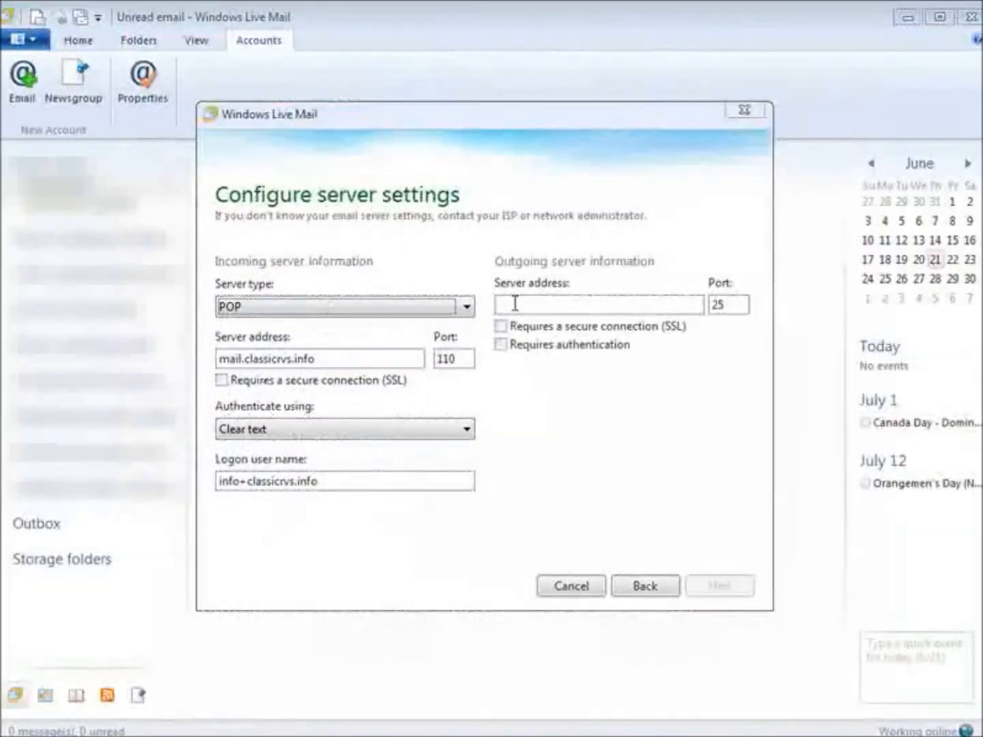
Set mail.classicrvs.info as the outgoing server with authentication required and SSL off, then submit
left_click(520, 304)
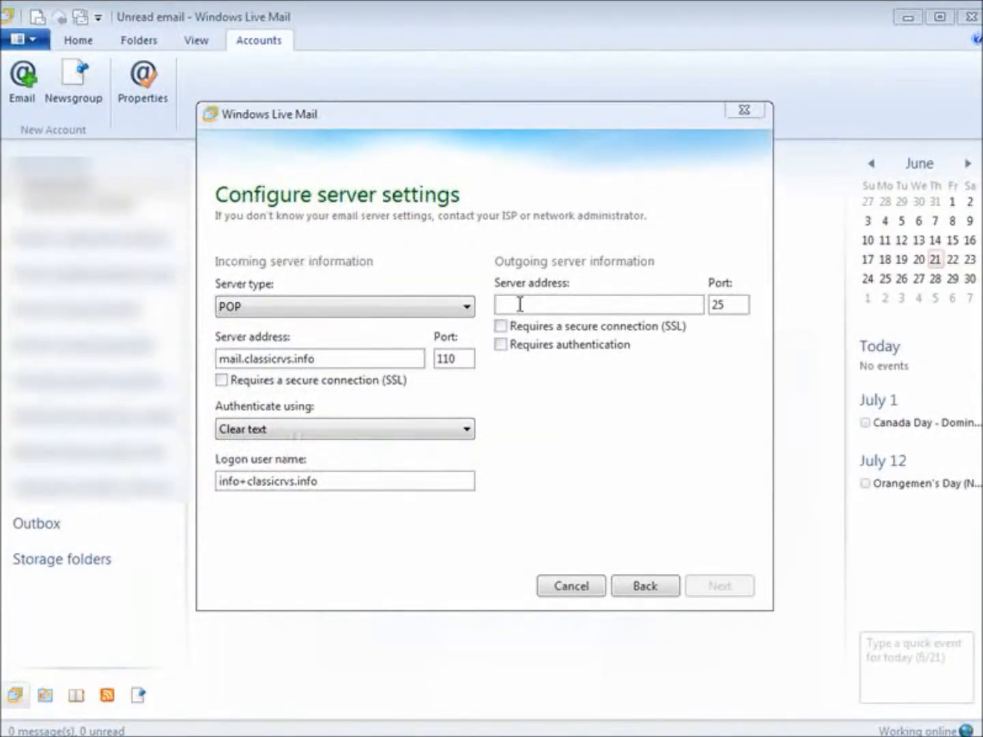
key("ctrl+v")
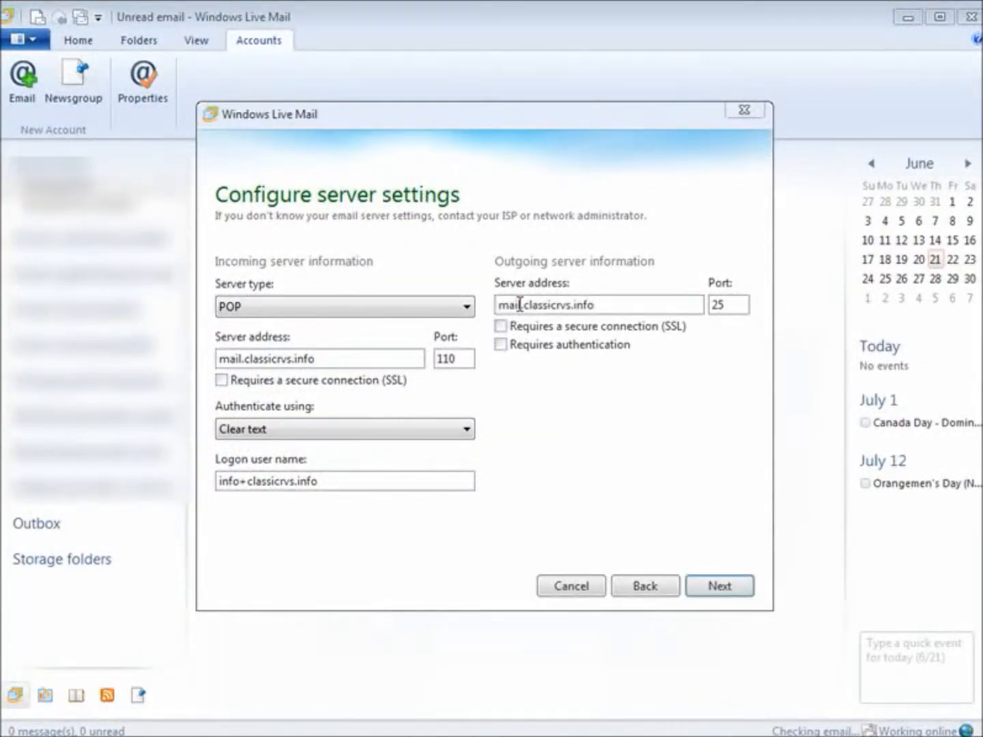
left_click(501, 327)
left_click(501, 327)
left_click(506, 346)
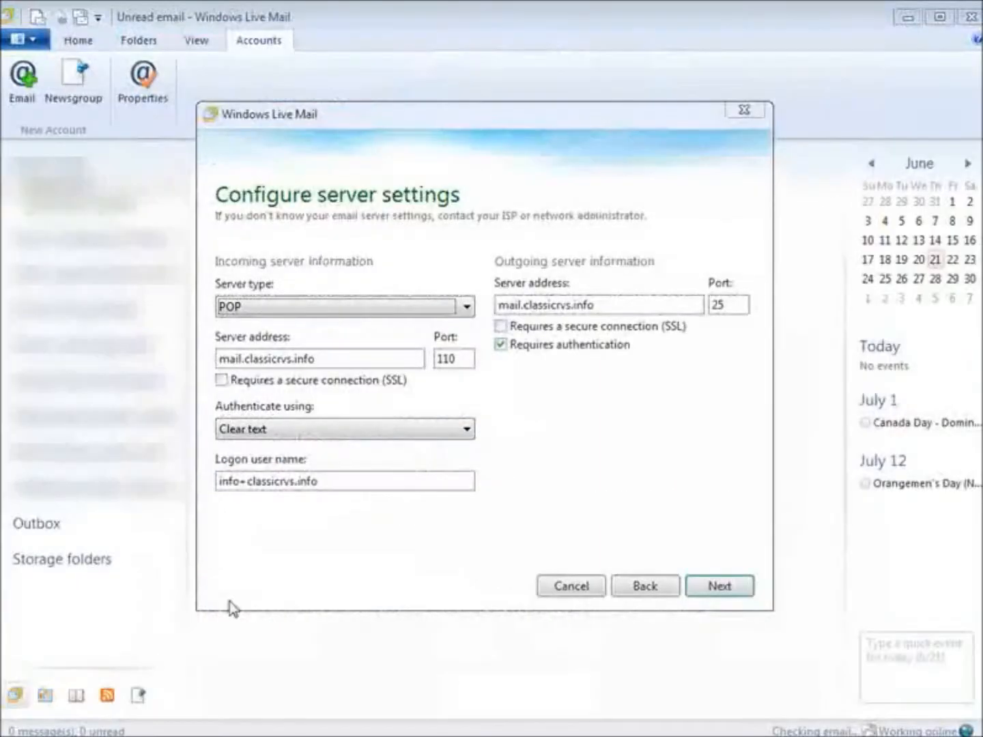
left_click(716, 594)
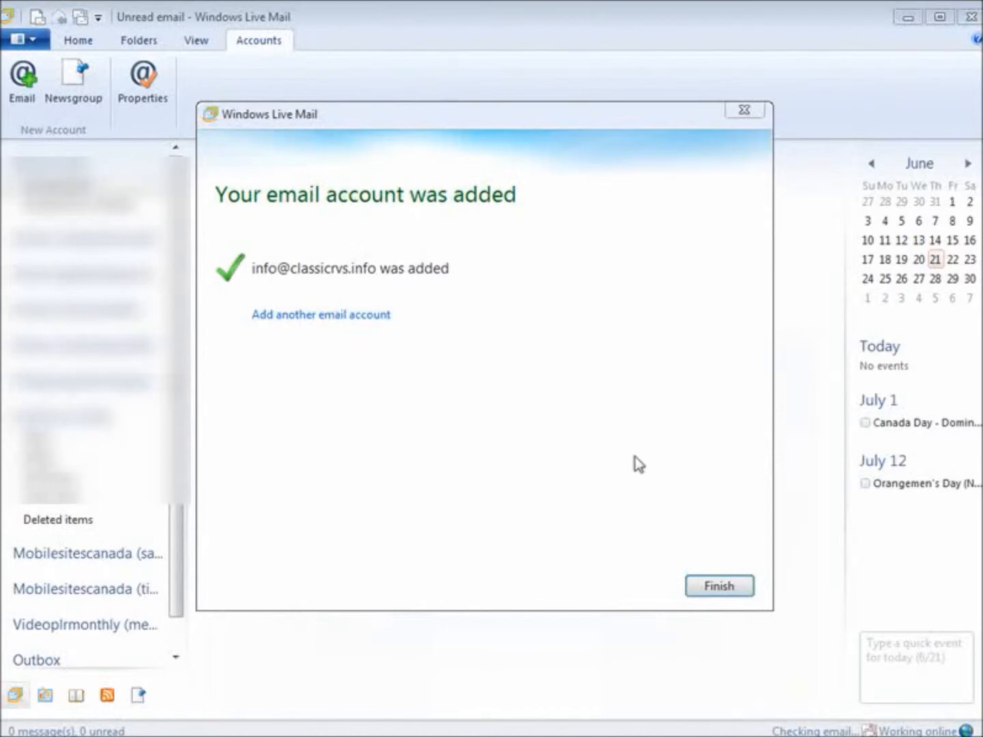
left_click(716, 587)
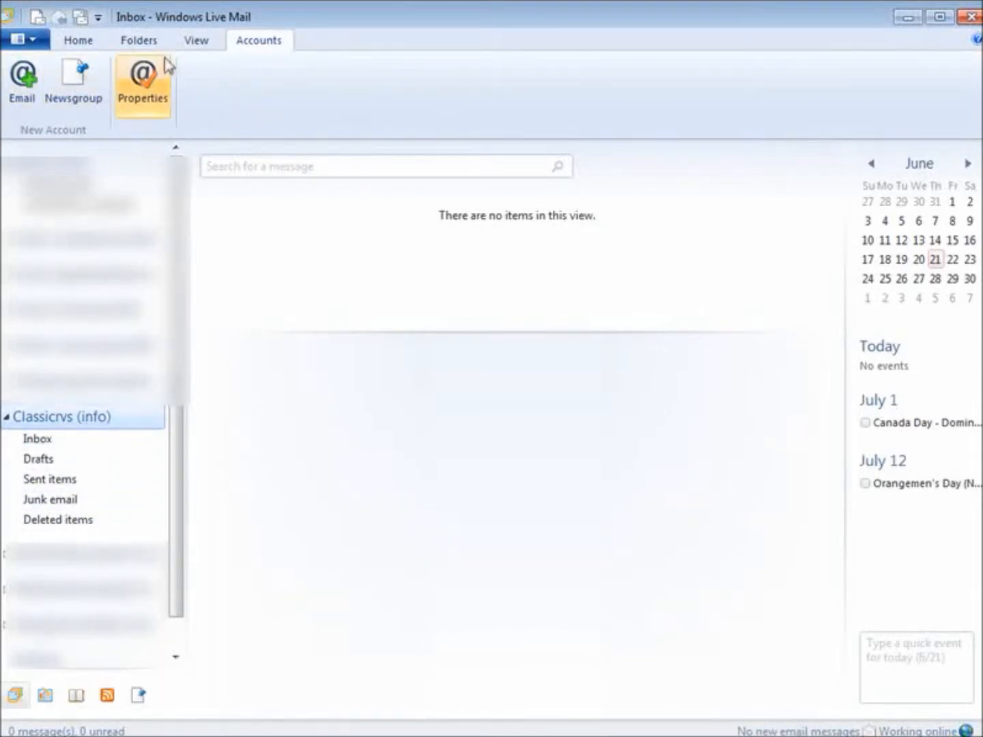
Open a blank email message from the new info account and place the cursor in its body
left_click(79, 43)
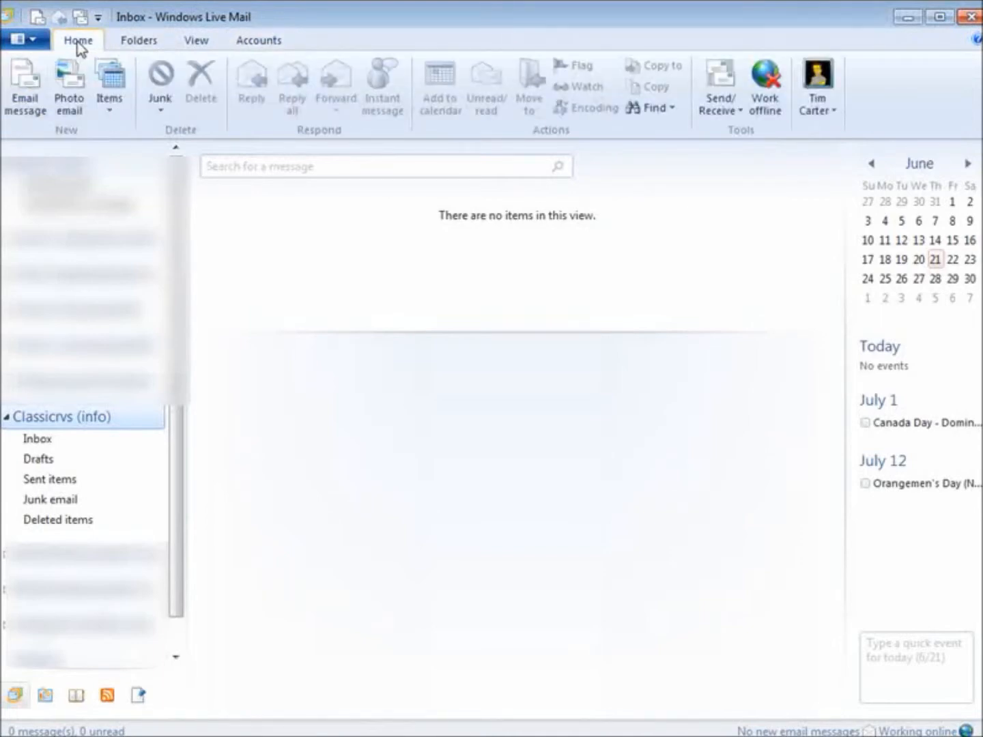
left_click(25, 85)
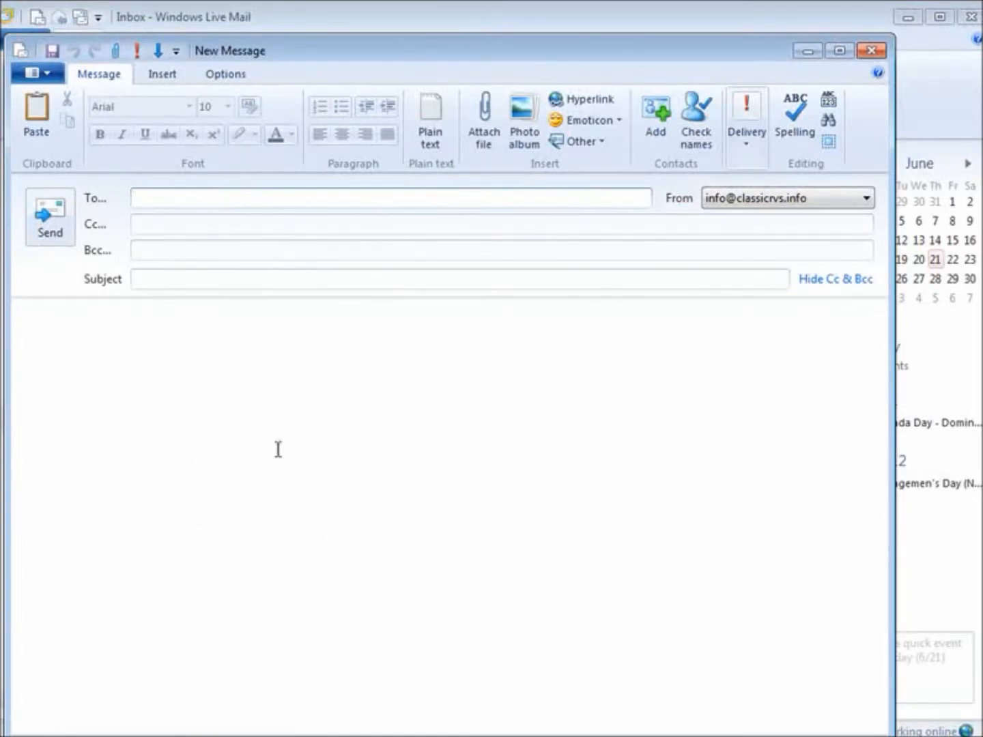
left_click(593, 444)
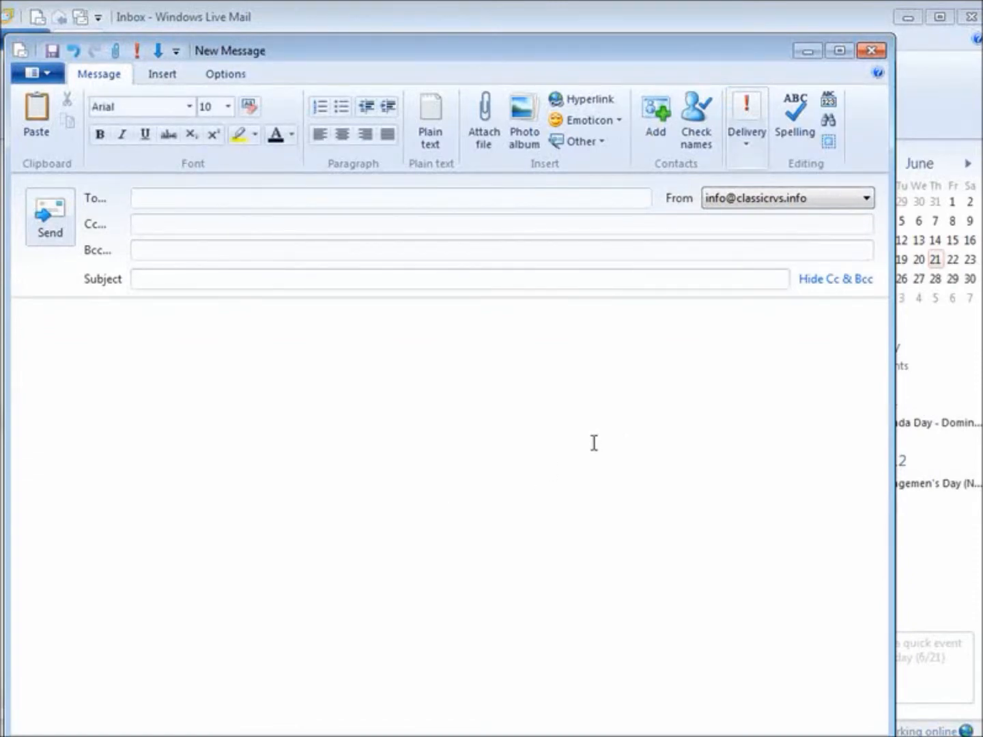